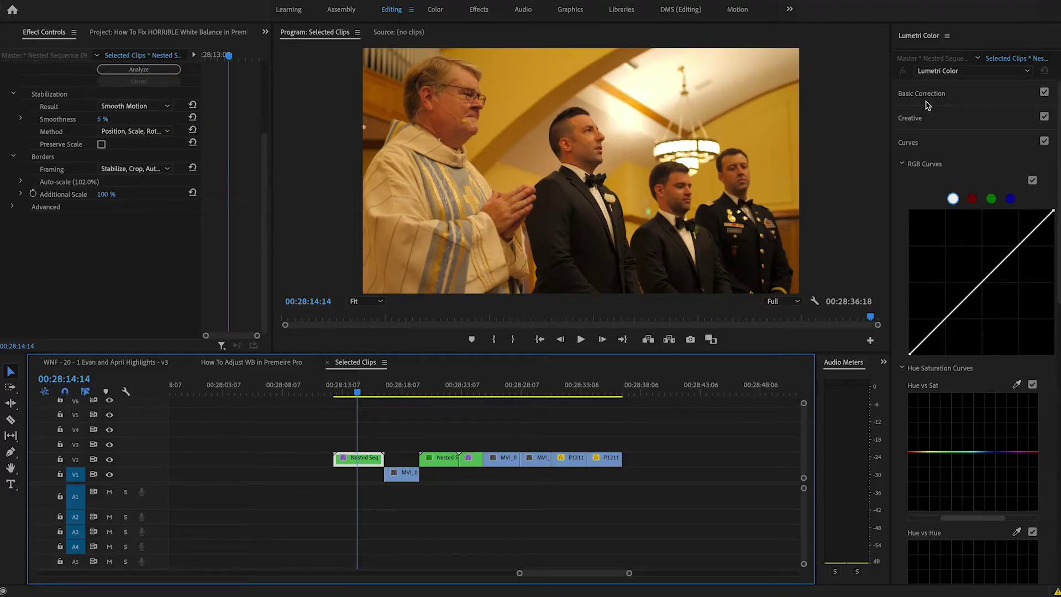
White-balance the priest clip from a neutral spot to Temperature -26.3 and Tint 10.0
click(932, 94)
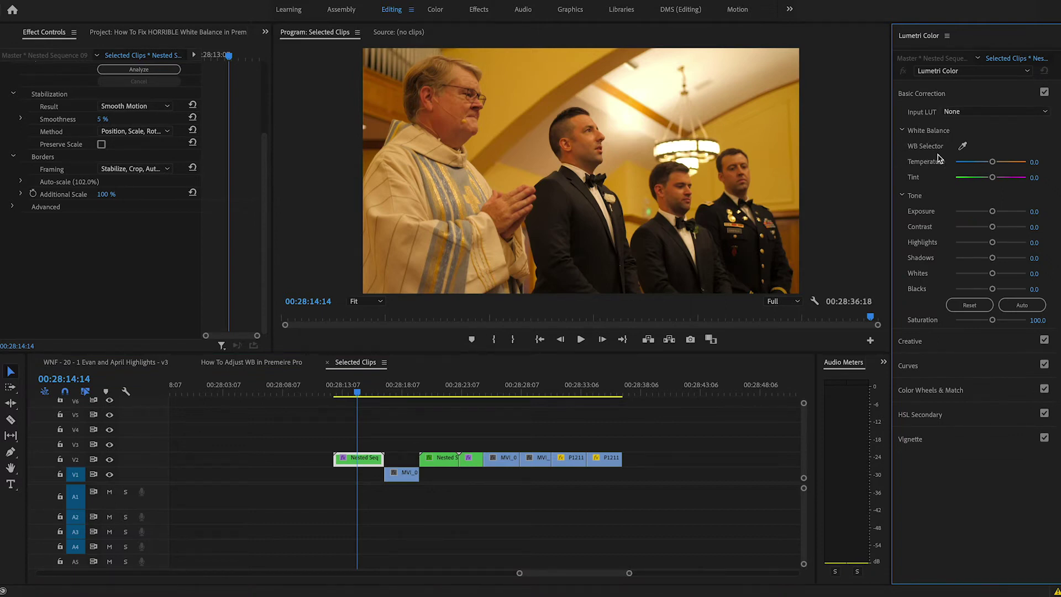
click(963, 146)
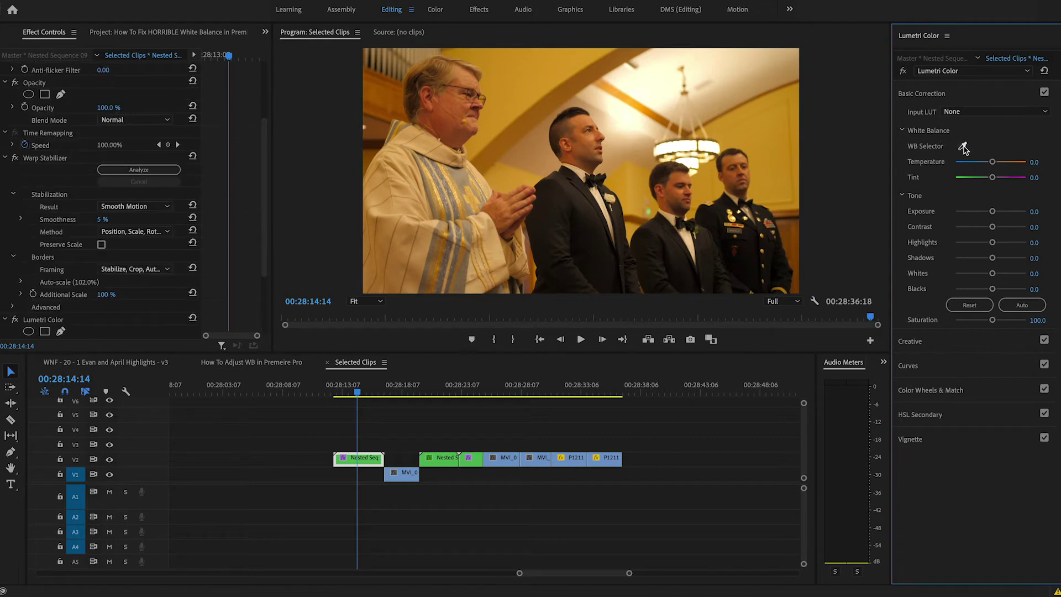
click(678, 145)
click(962, 146)
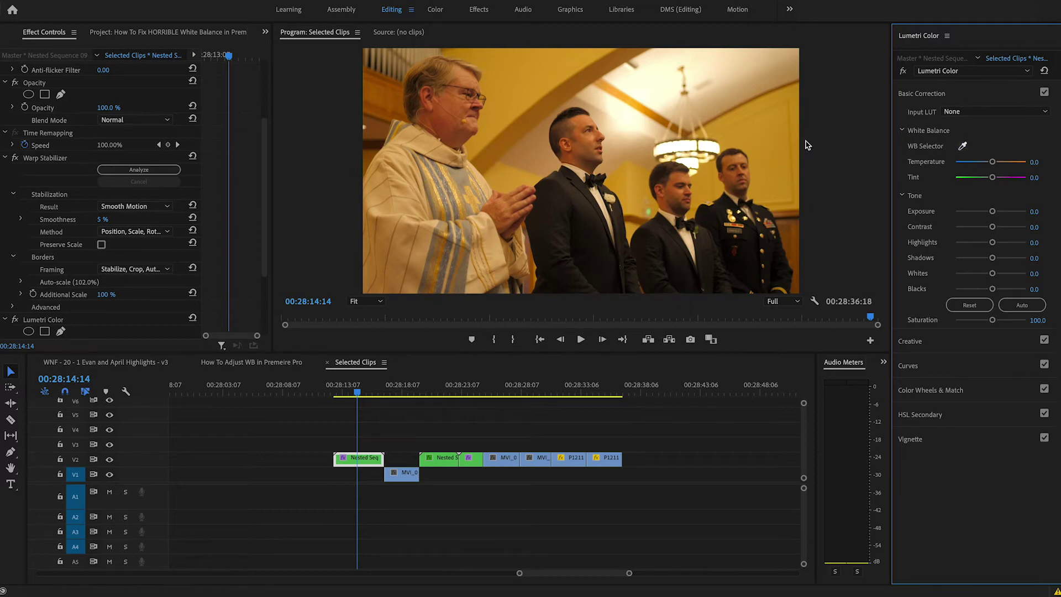
click(628, 130)
Sample the yellow wall in Hue vs Sat and pull that hue's saturation down
click(943, 367)
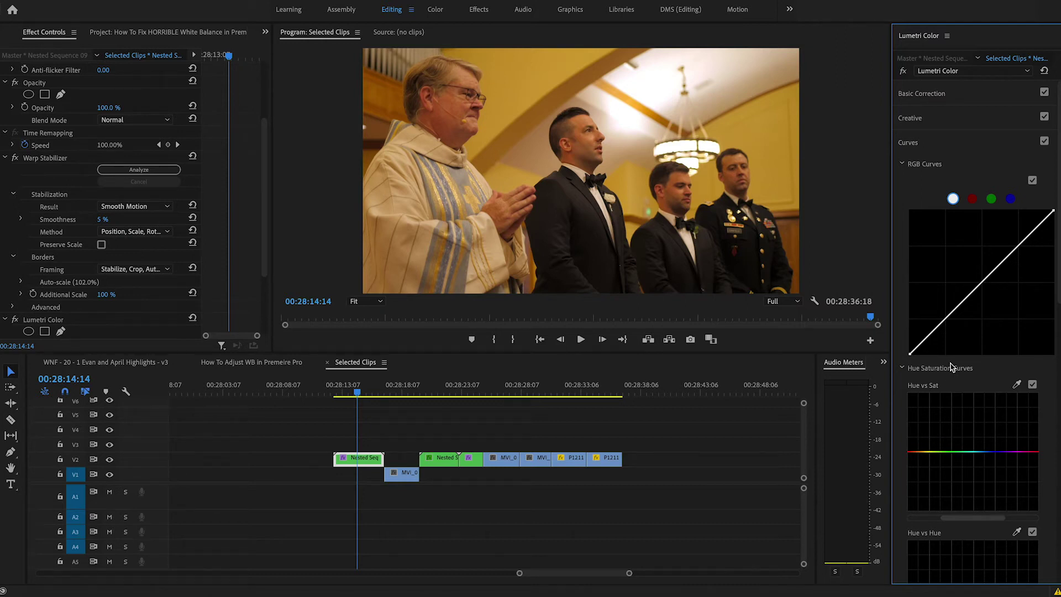
click(1020, 387)
click(534, 67)
drag(920, 452, 921, 483)
Add and slightly raise midpoints on the red and blue RGB channel curves
click(972, 199)
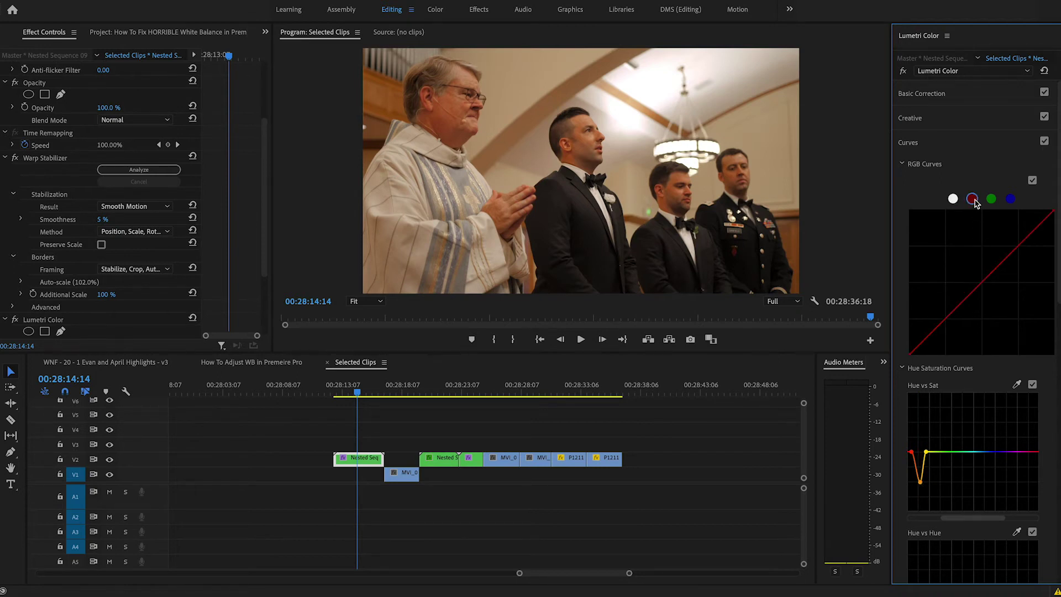
click(979, 286)
drag(980, 287, 981, 289)
click(1011, 199)
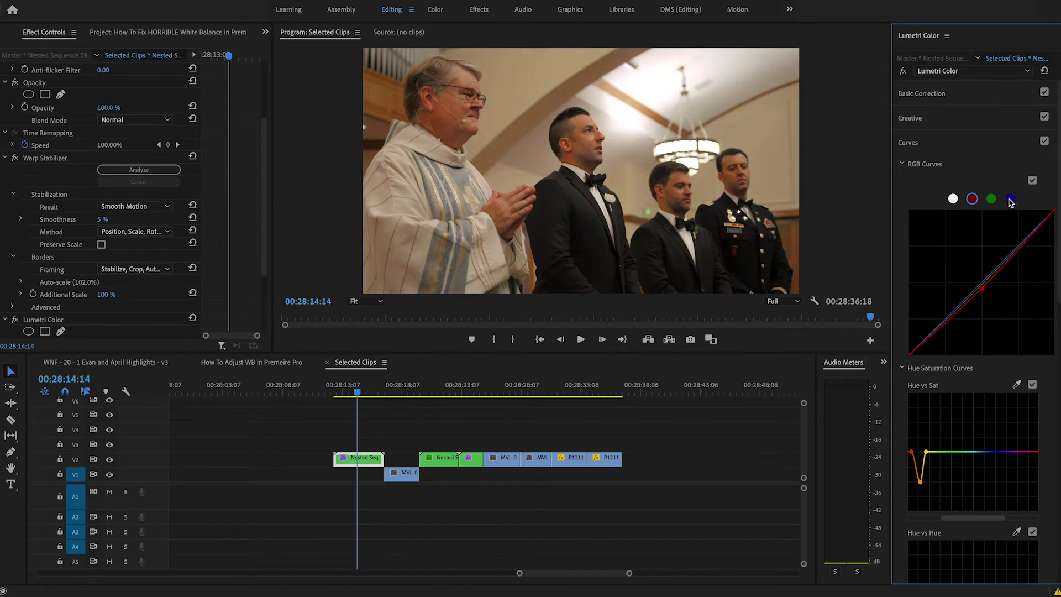
click(985, 281)
drag(985, 279, 981, 282)
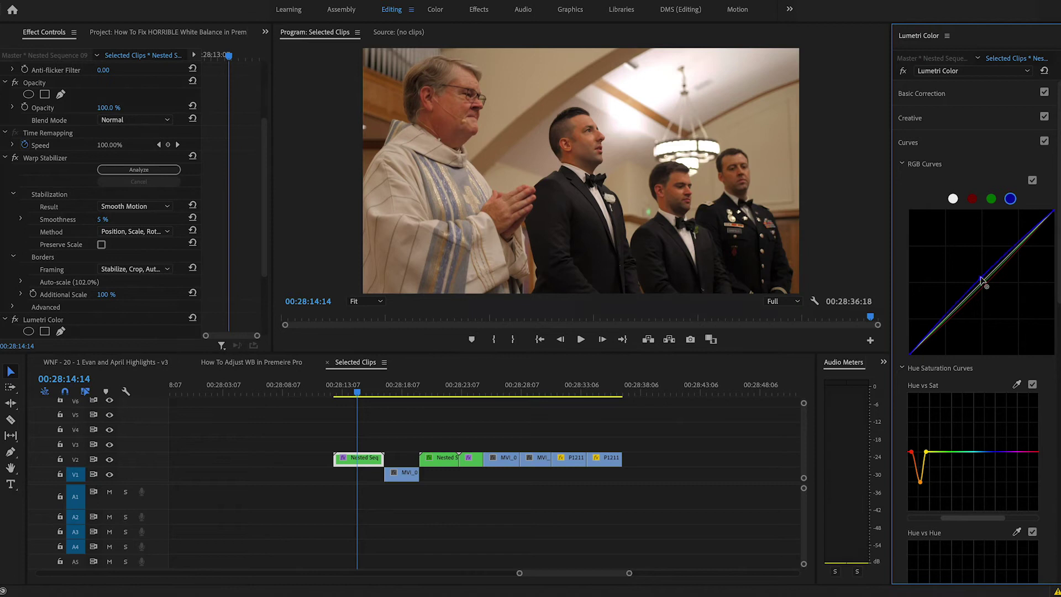
Compare the priest clip's grade with the Lumetri bypass off and on, then save the project
click(955, 97)
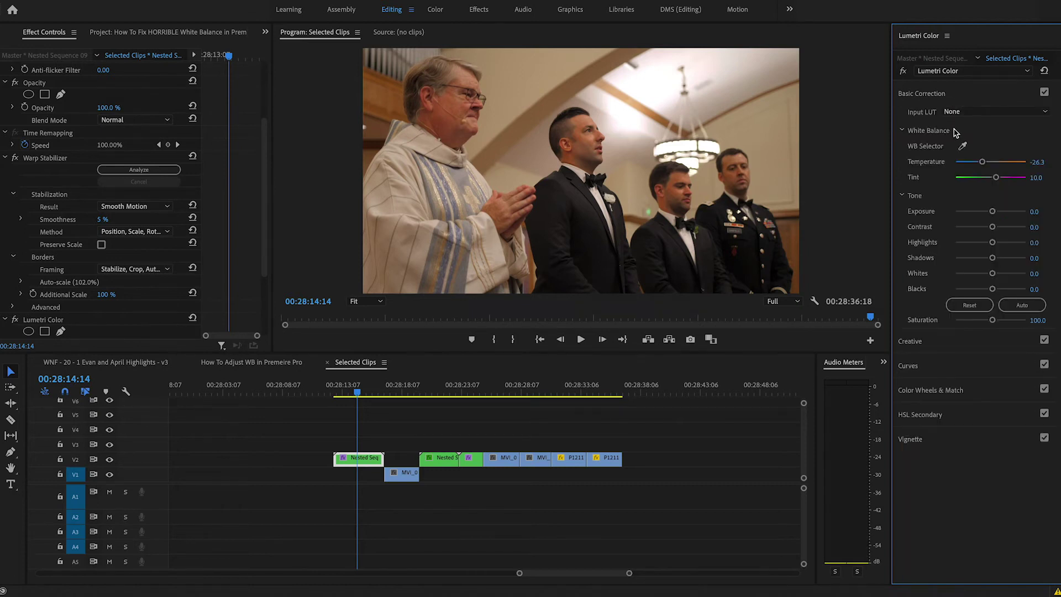
click(903, 71)
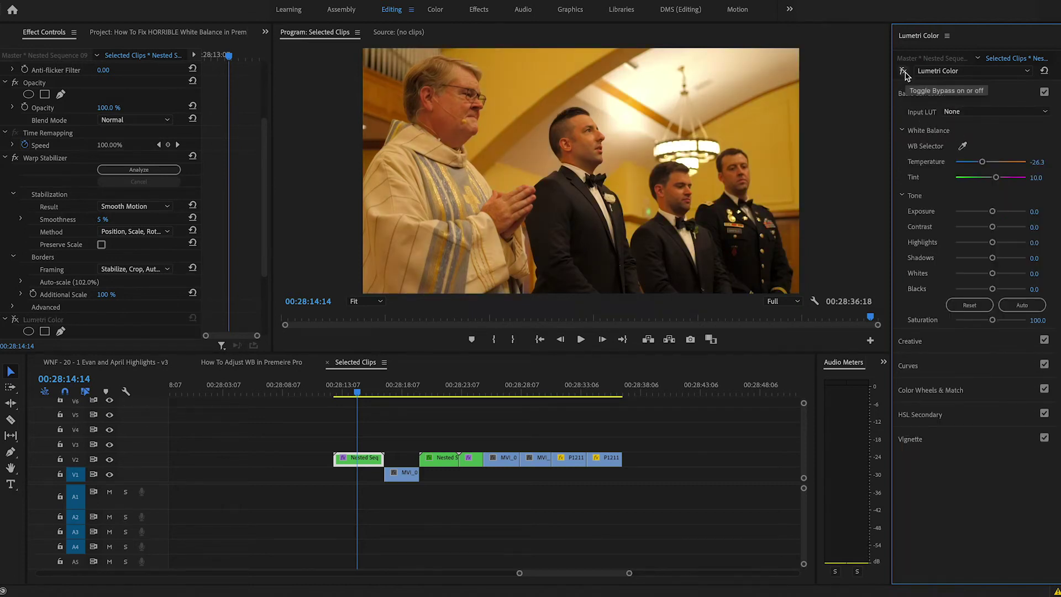
click(903, 71)
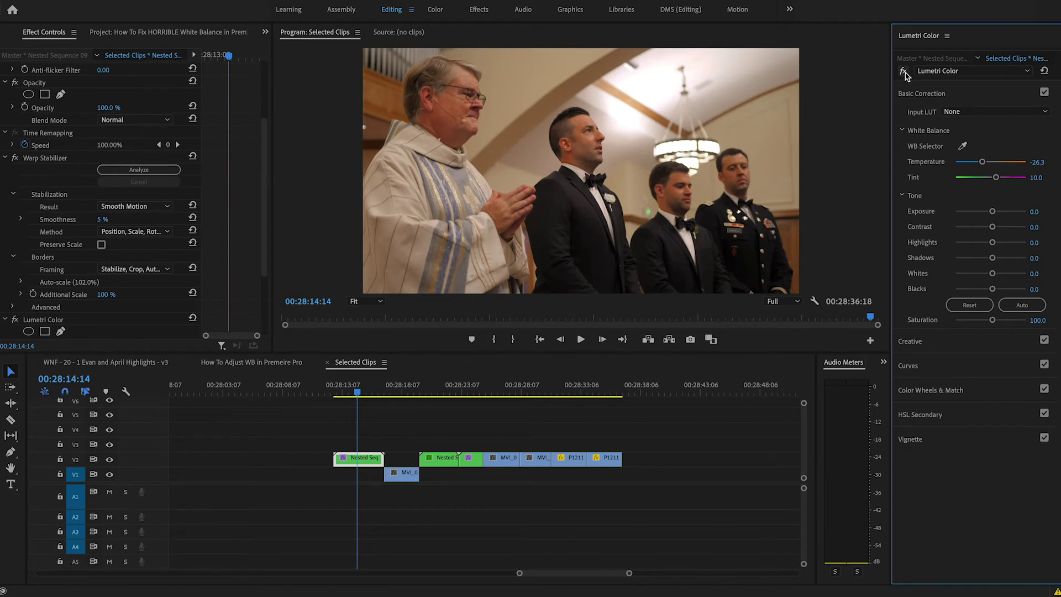
key(ctrl+s)
Toggle the Lumetri bypass to compare the priest clip, then select MVI_0120 on track V1
click(904, 72)
click(903, 72)
click(904, 71)
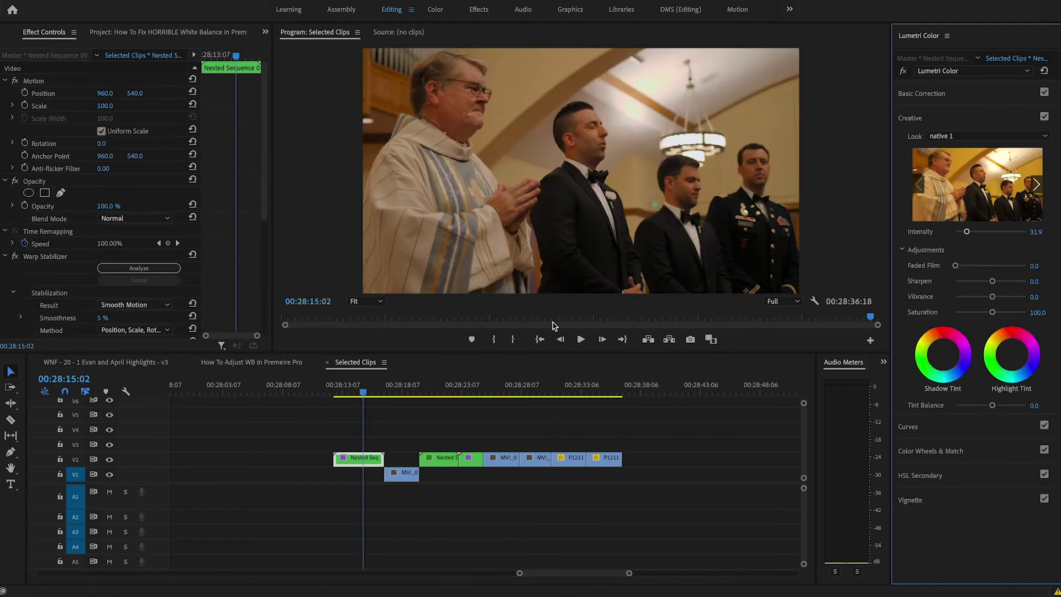
click(406, 474)
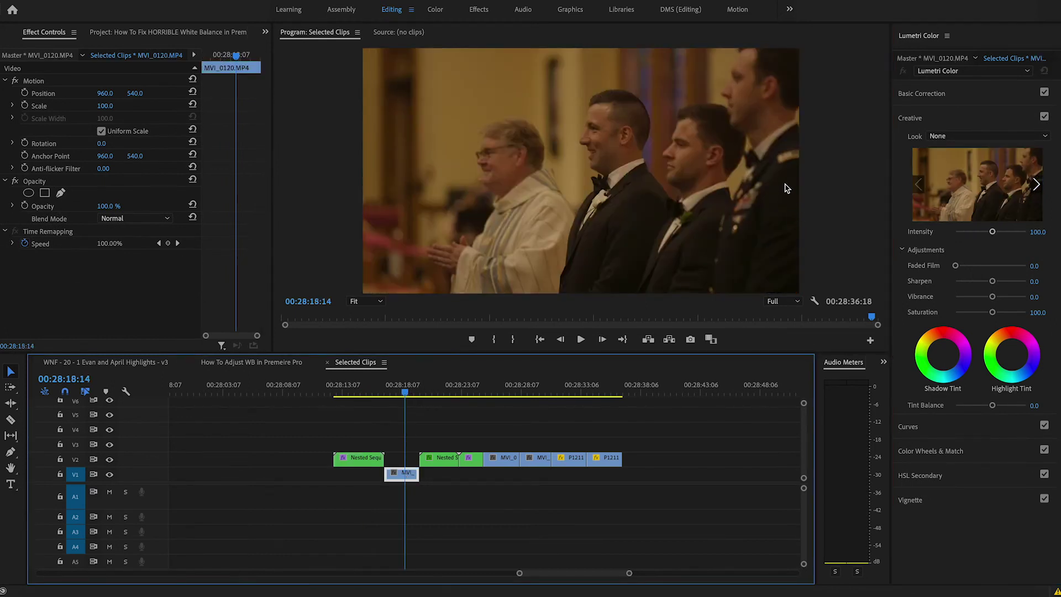
Sample MVI_0120's warm yellow in Hue vs Sat and lower its saturation
click(959, 430)
click(958, 430)
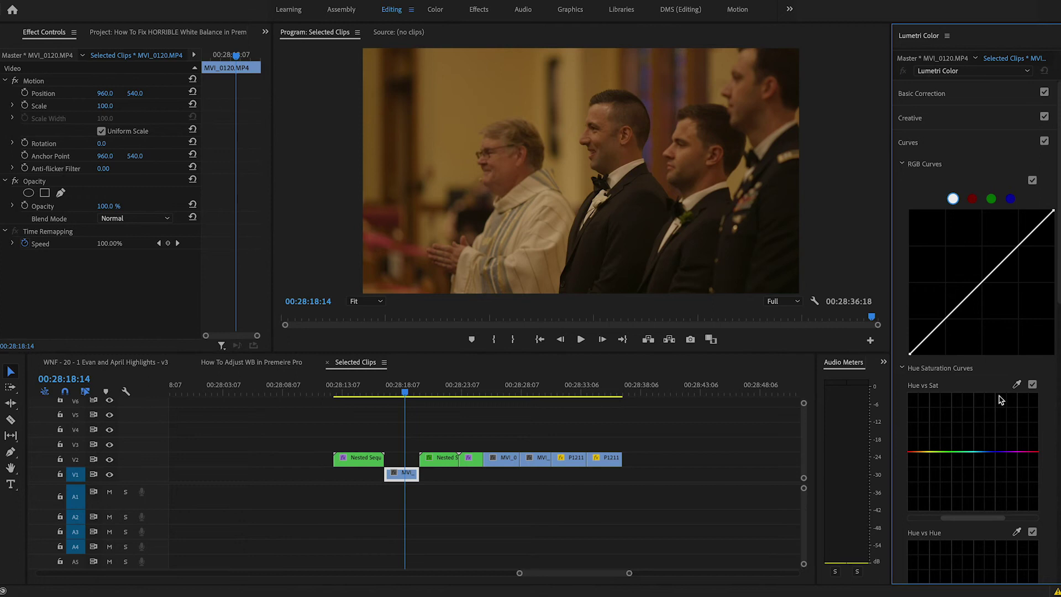
click(495, 90)
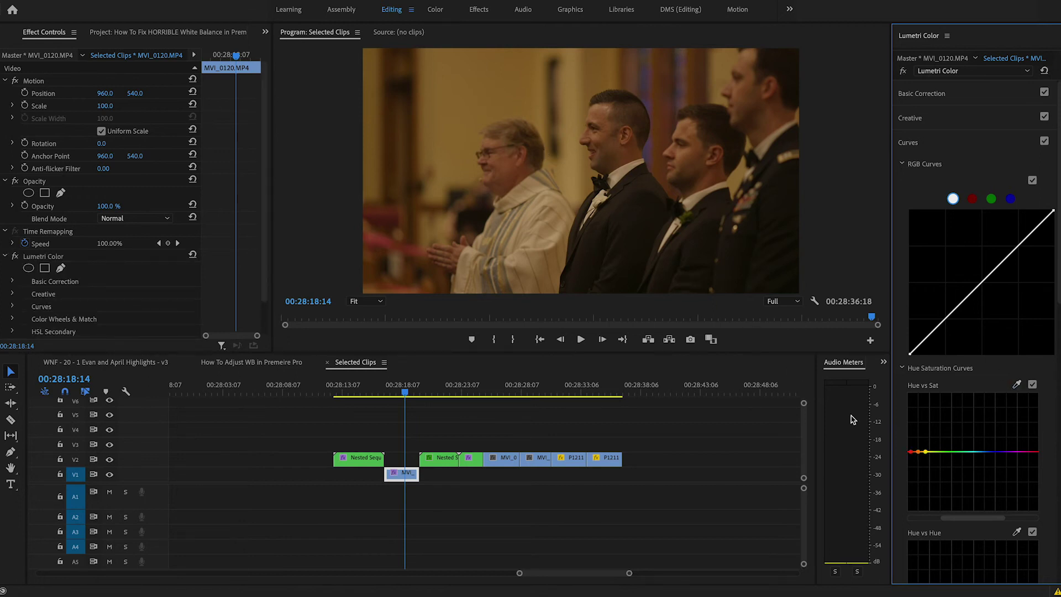
drag(919, 456, 917, 473)
Add and nudge a midtone point on the RGB channel curves, including green
click(972, 199)
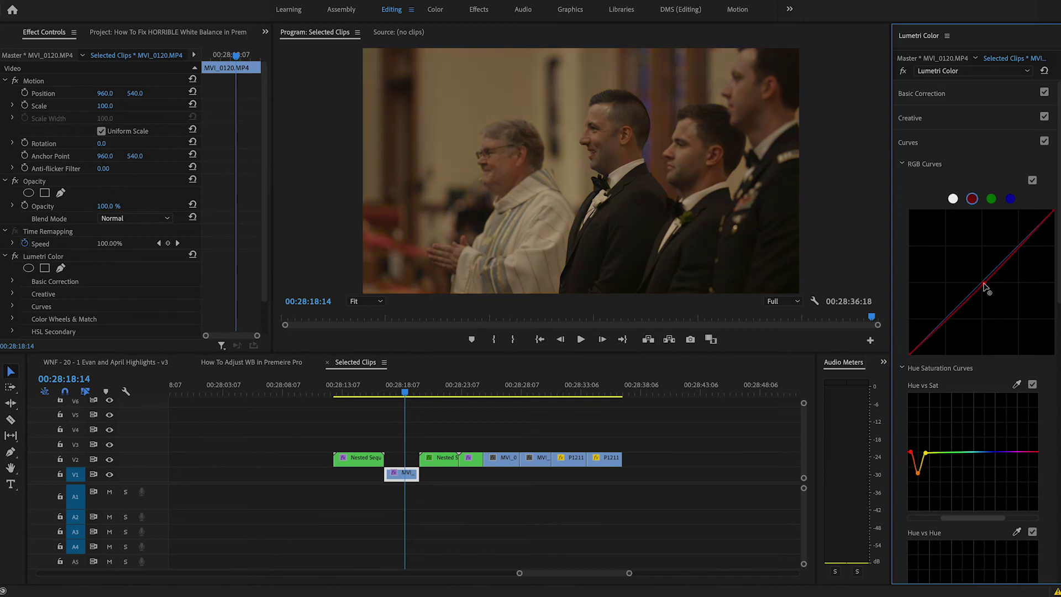
click(992, 198)
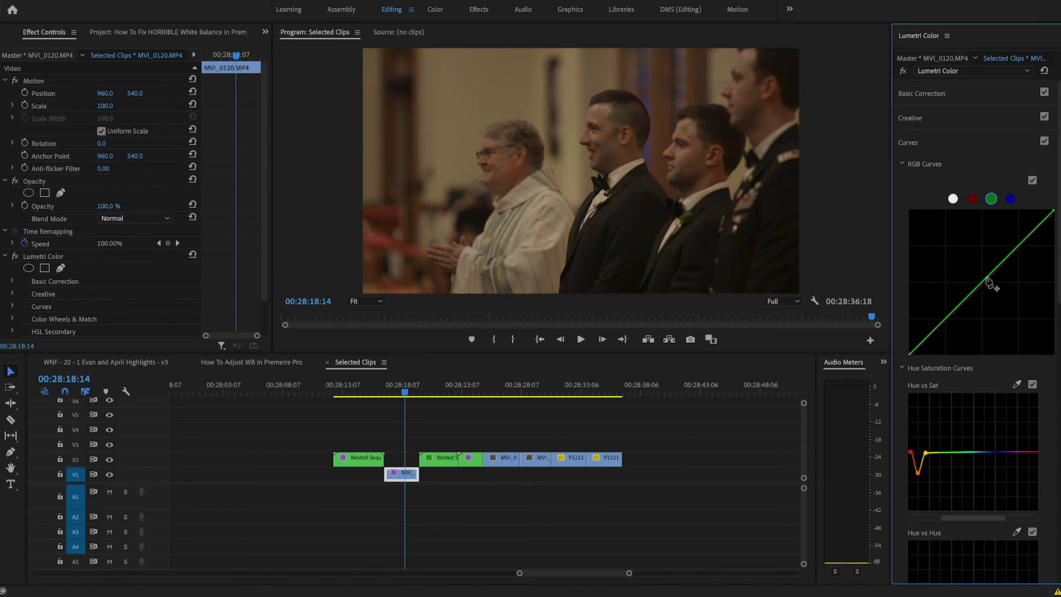
click(986, 277)
drag(988, 278, 983, 278)
click(1010, 199)
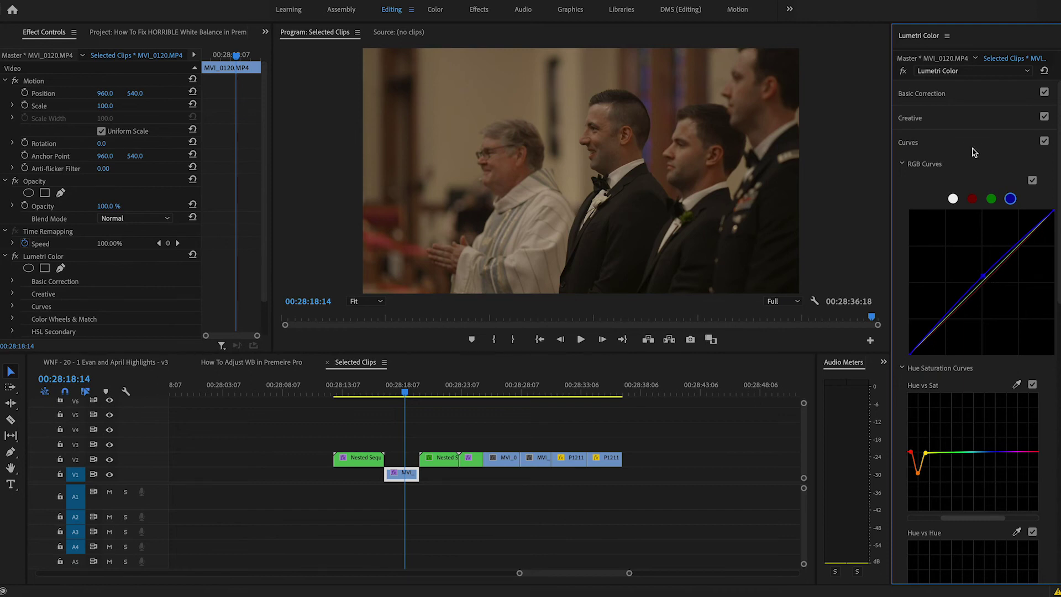
Raise MVI_0120's exposure to 0.5, compare via bypass, then select the bride's aisle clip
click(967, 98)
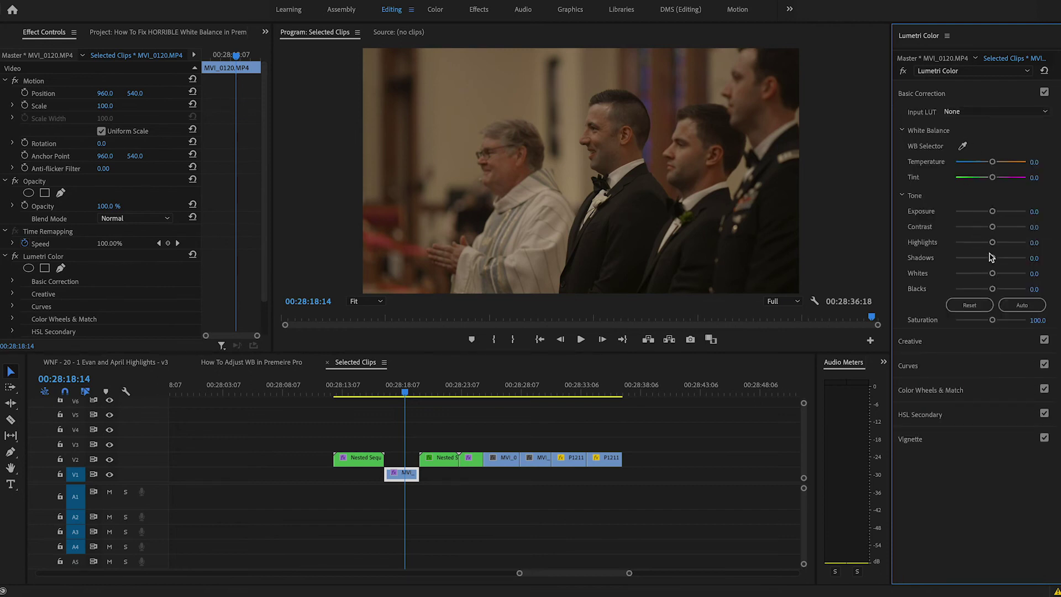
drag(992, 213, 995, 215)
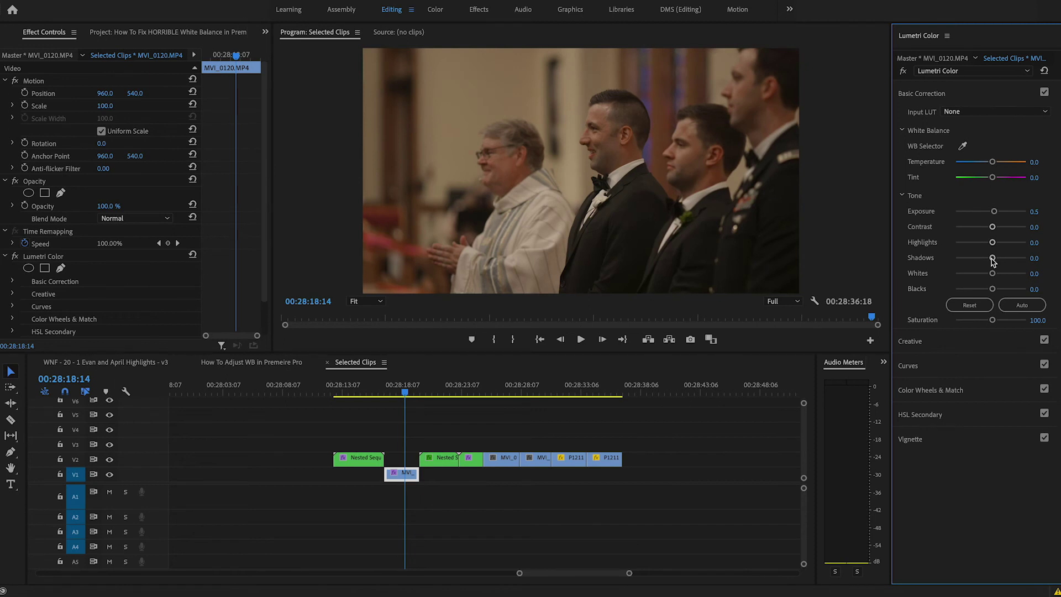
click(904, 71)
click(904, 71)
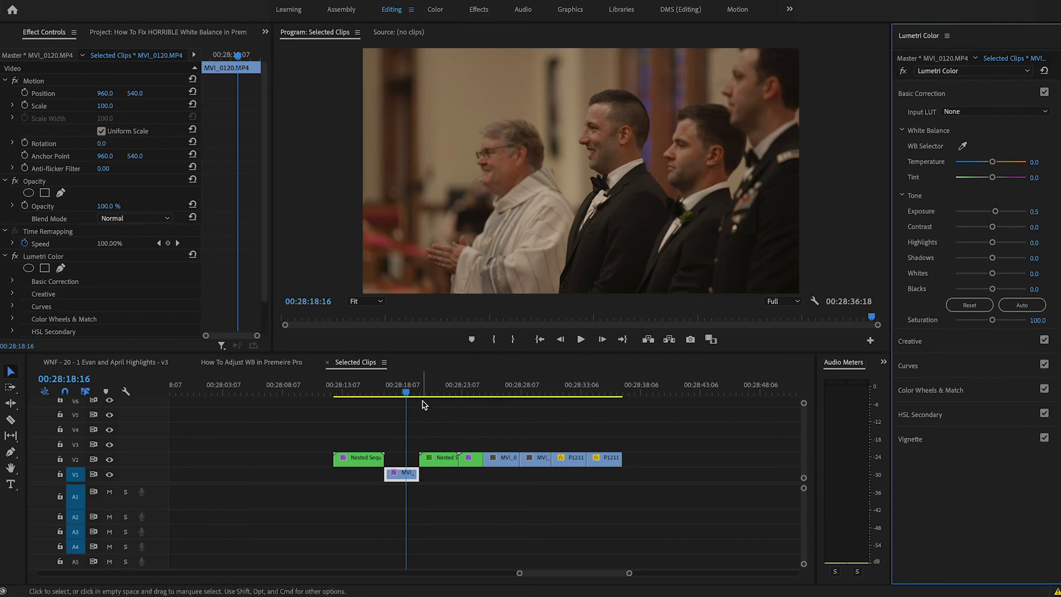
click(432, 458)
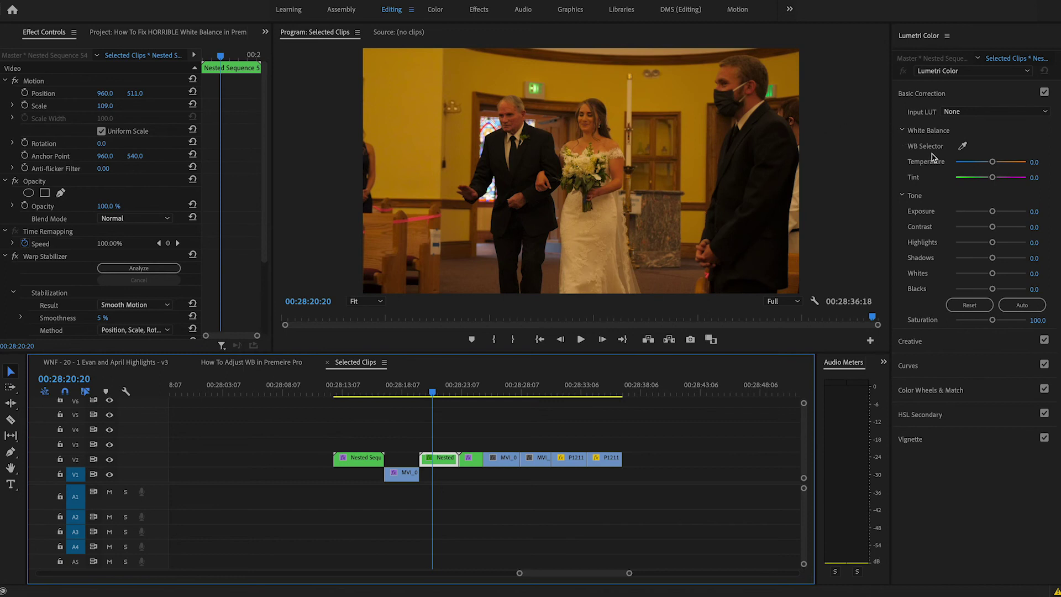
White-balance the bride clip from her white dress, warming it to Temperature -79.8, Tint 26.9
click(962, 147)
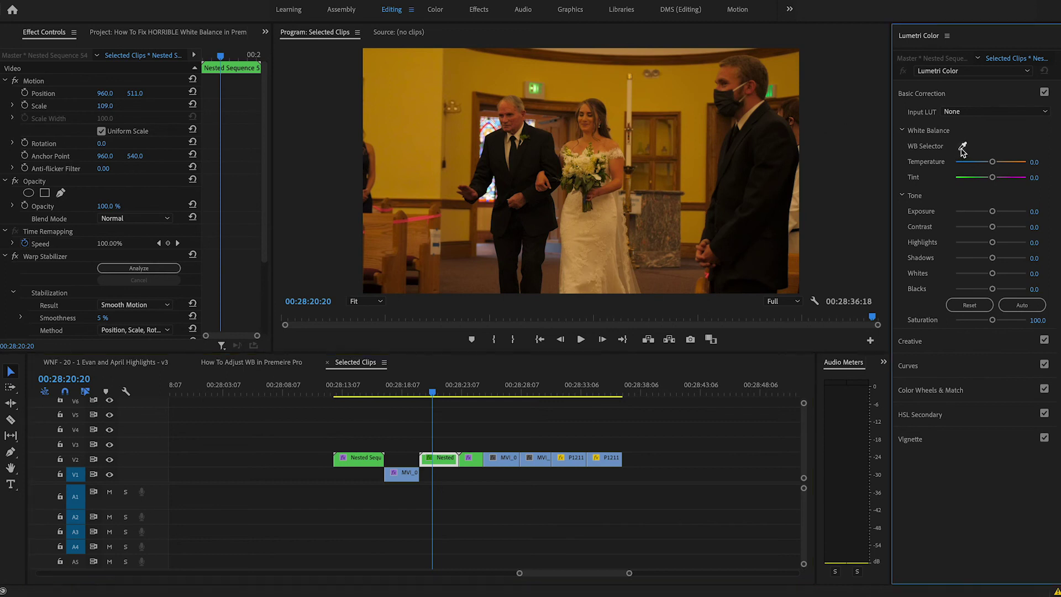
click(611, 225)
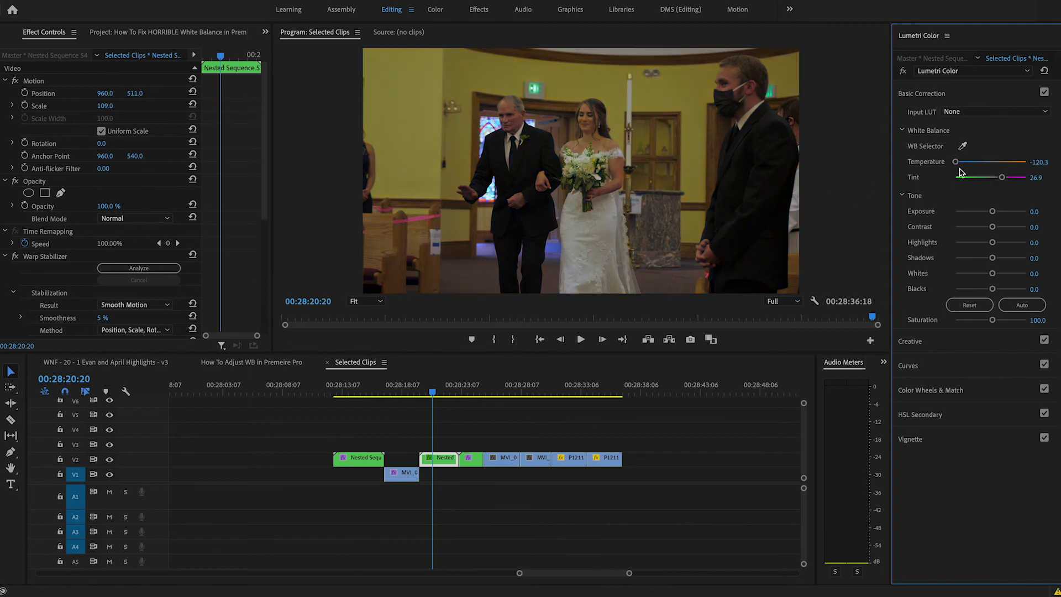
drag(956, 162, 962, 163)
click(949, 365)
Dip the bride clip's Hue vs Sat curve at the wall's yellow-orange, then bypass to compare
click(1017, 387)
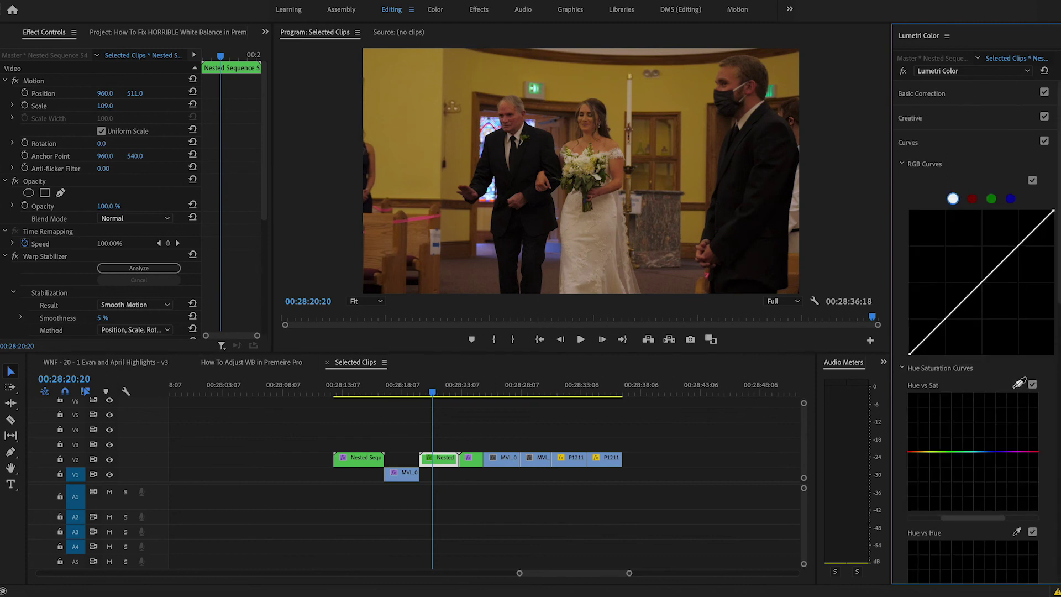
click(395, 70)
drag(920, 454, 920, 482)
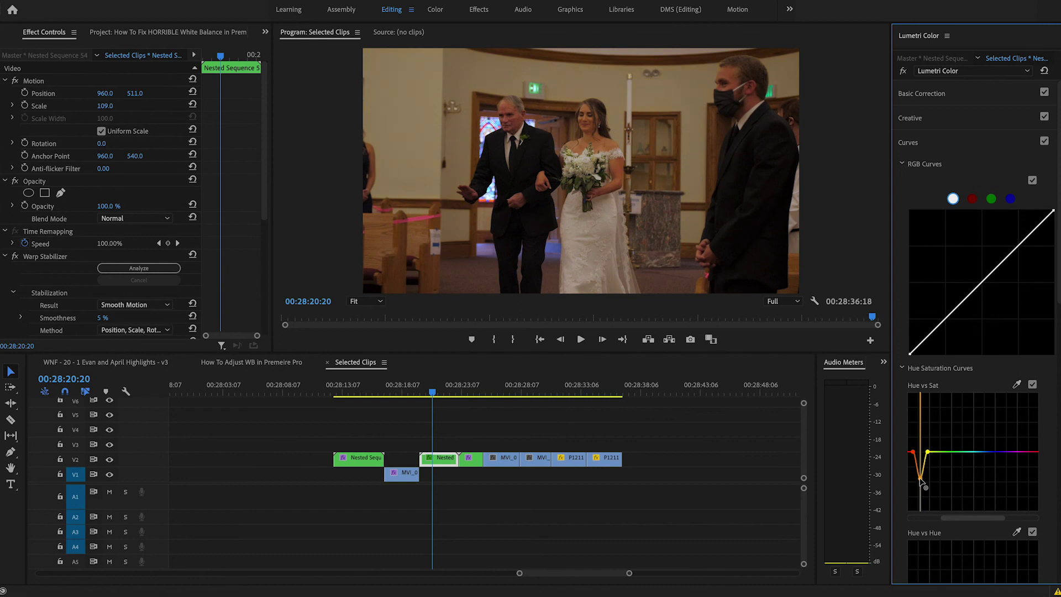
drag(920, 480, 920, 480)
click(903, 71)
Add two master RGB curve points lifting the midtones, then toggle bypass to compare
click(932, 335)
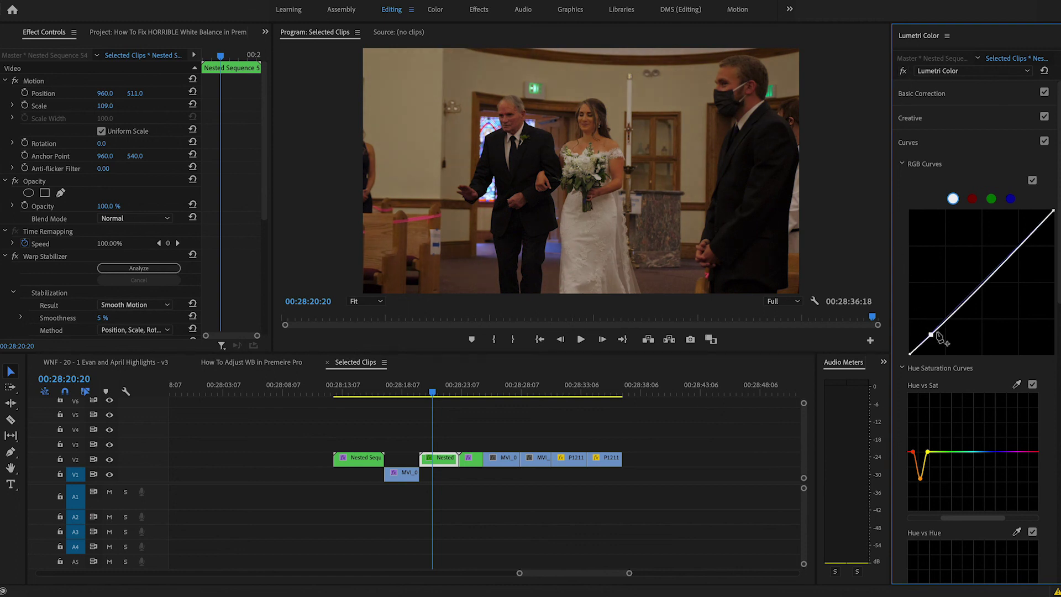
drag(989, 282, 982, 278)
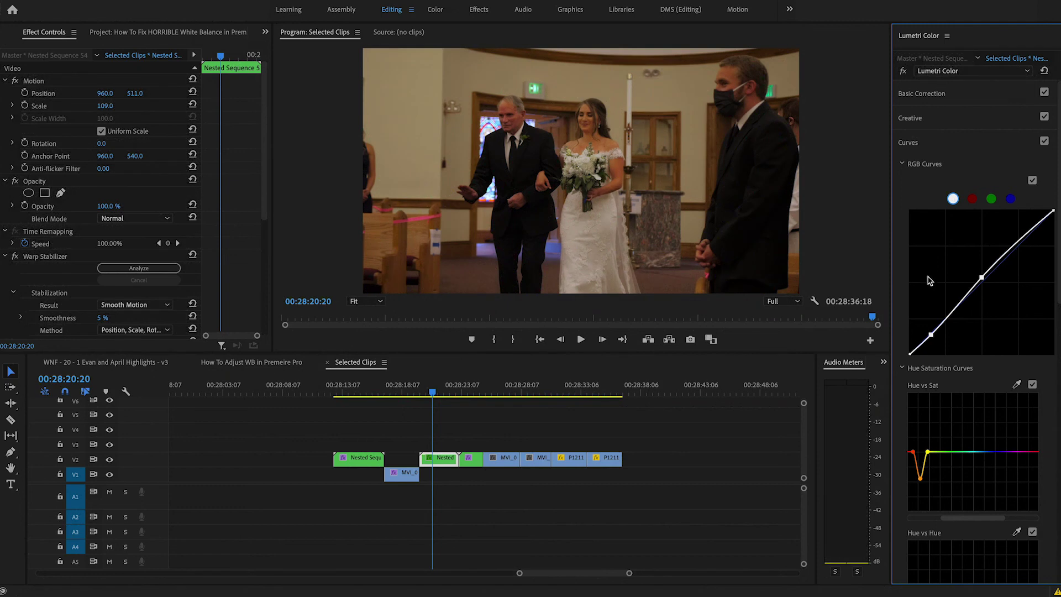
click(904, 71)
click(903, 71)
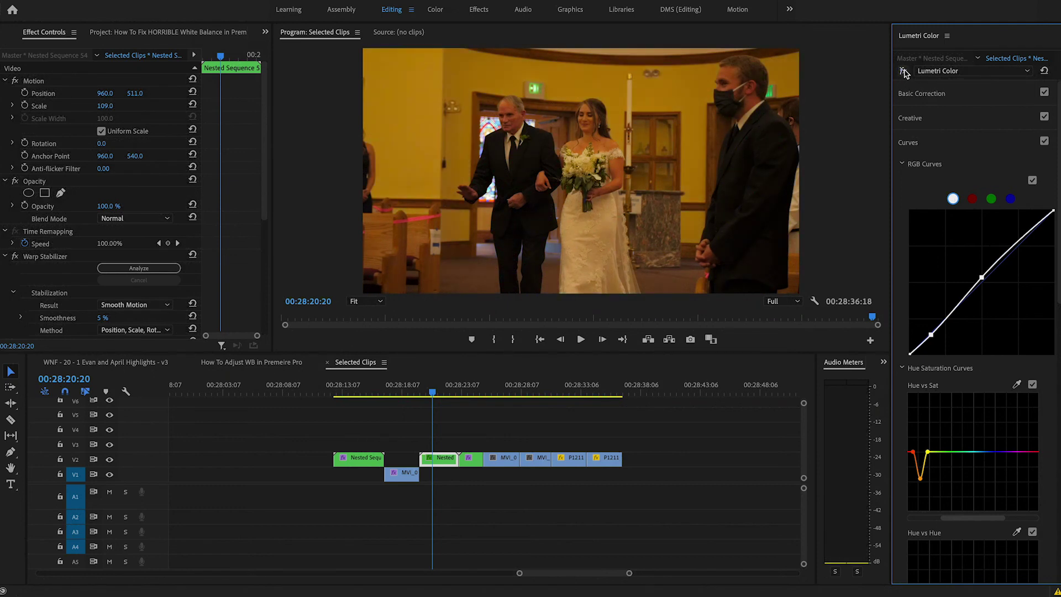